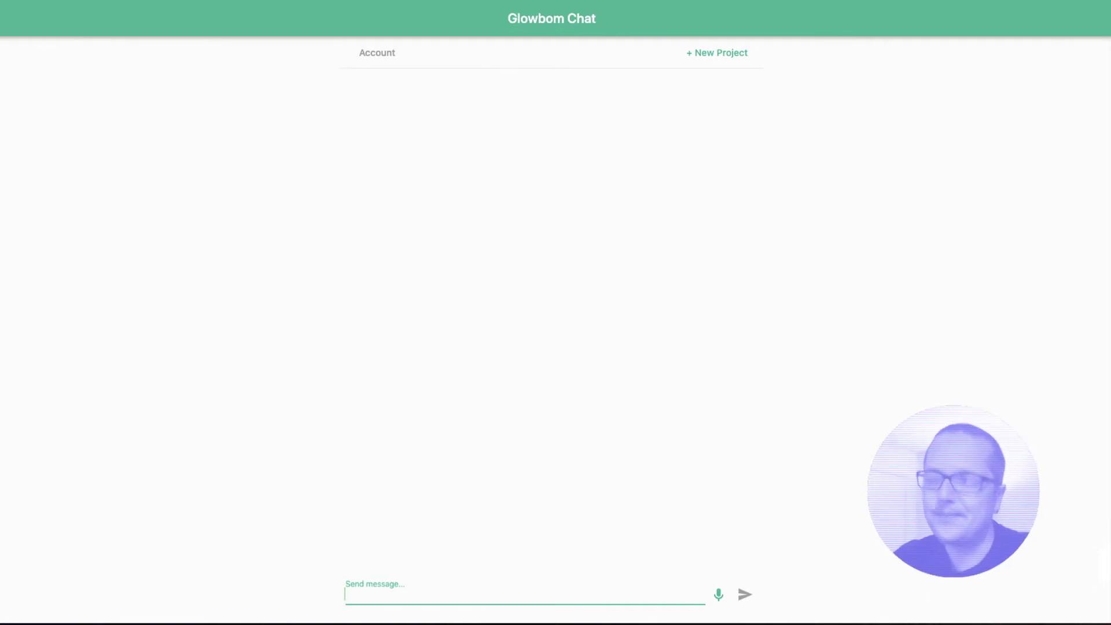
Greet the chat assistant by voice, thank it and ask how its day is
click(719, 595)
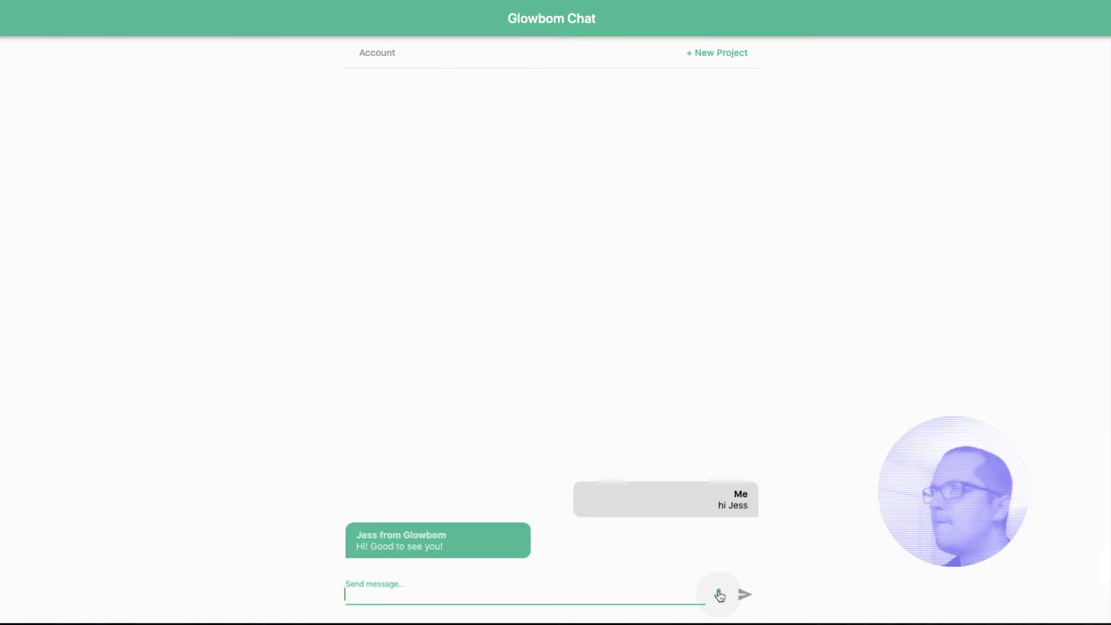
click(721, 596)
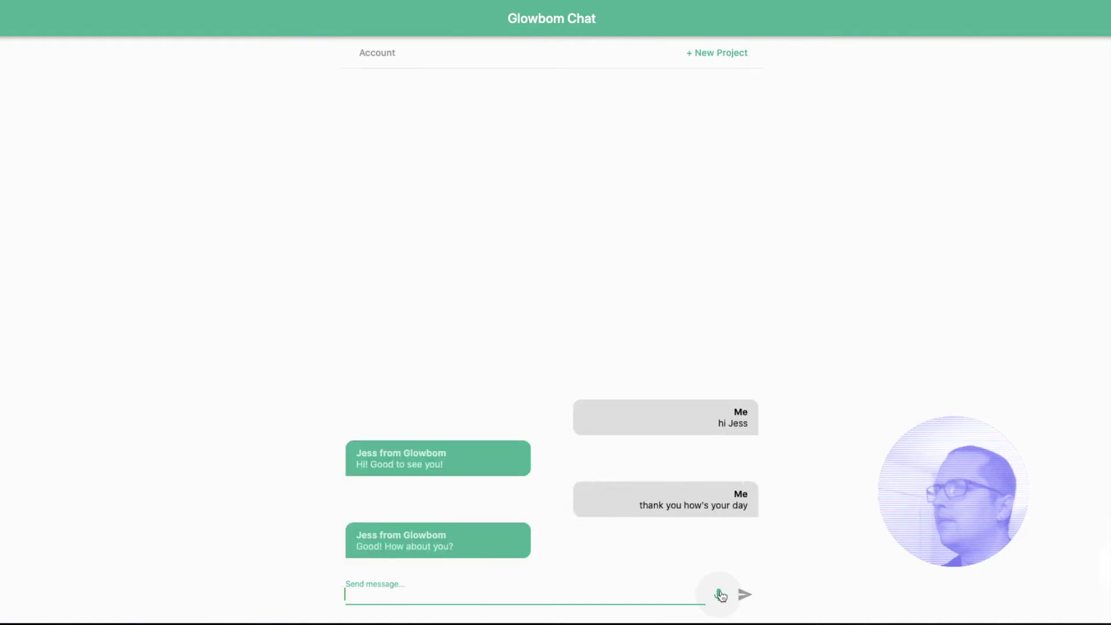
Create a store project called "my store" by voice and open its product editor
click(721, 595)
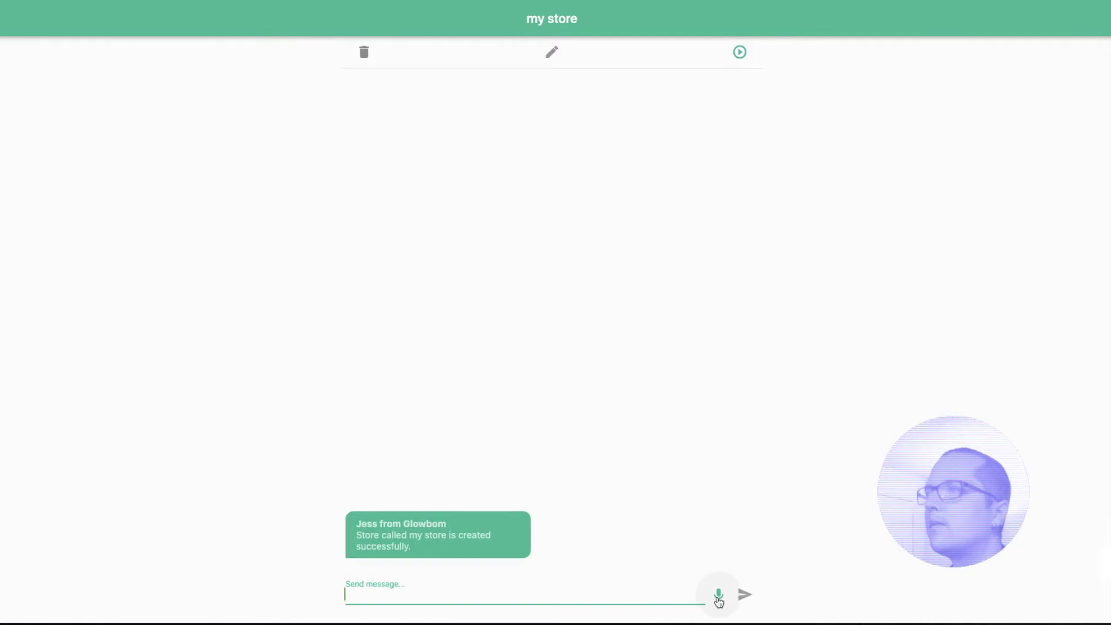
click(719, 595)
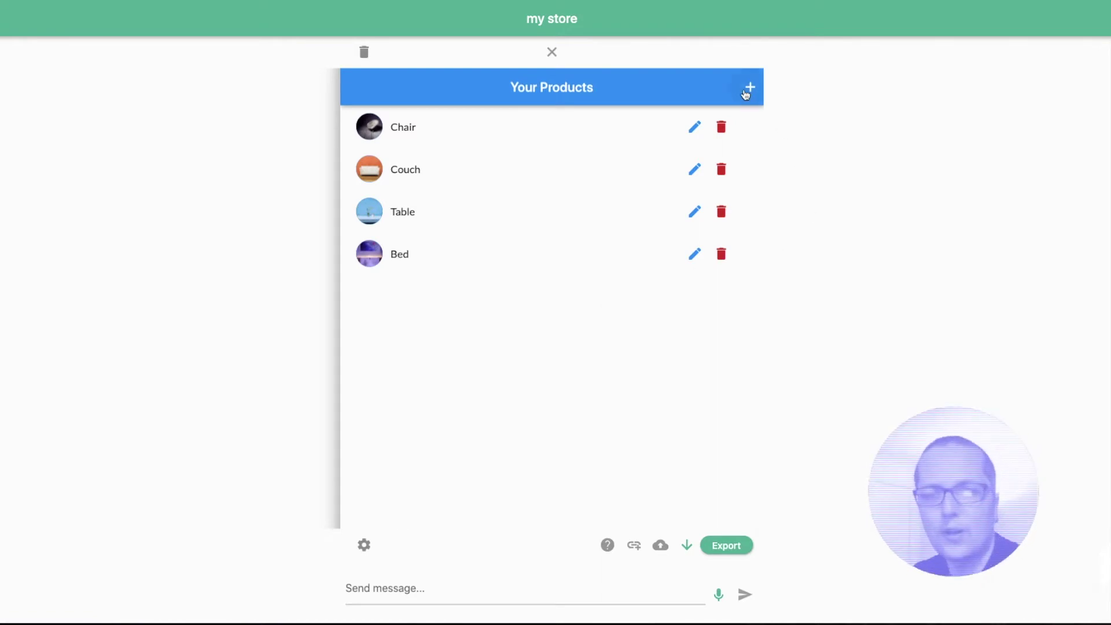
Generate a new GPT-3 description for the Chair product with the prompt "Create a Chair description that sell." and save it
click(692, 130)
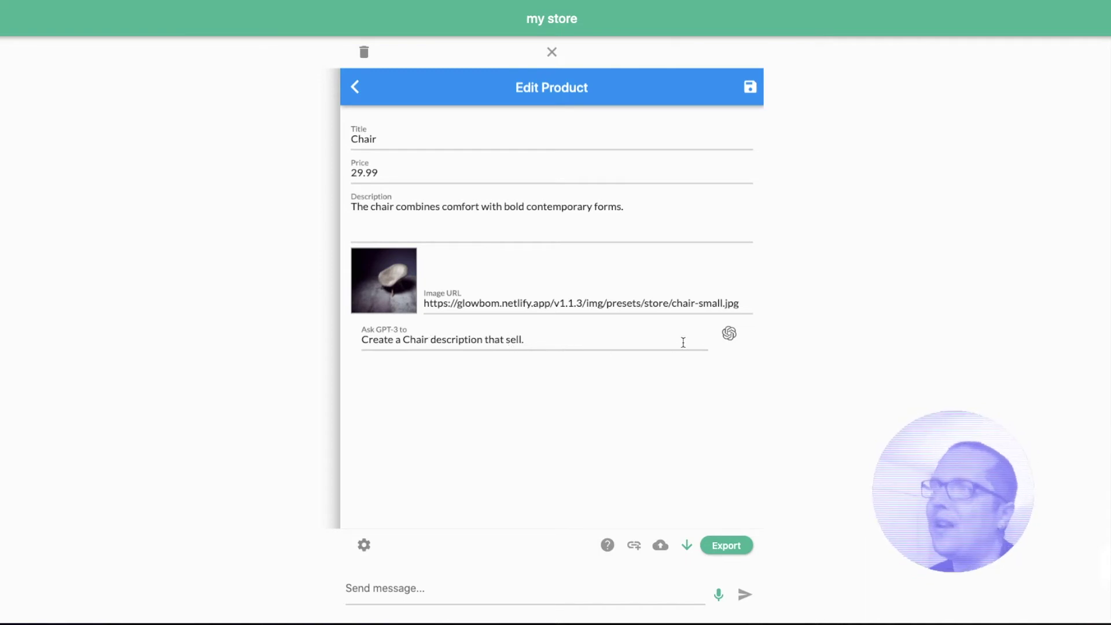
click(729, 336)
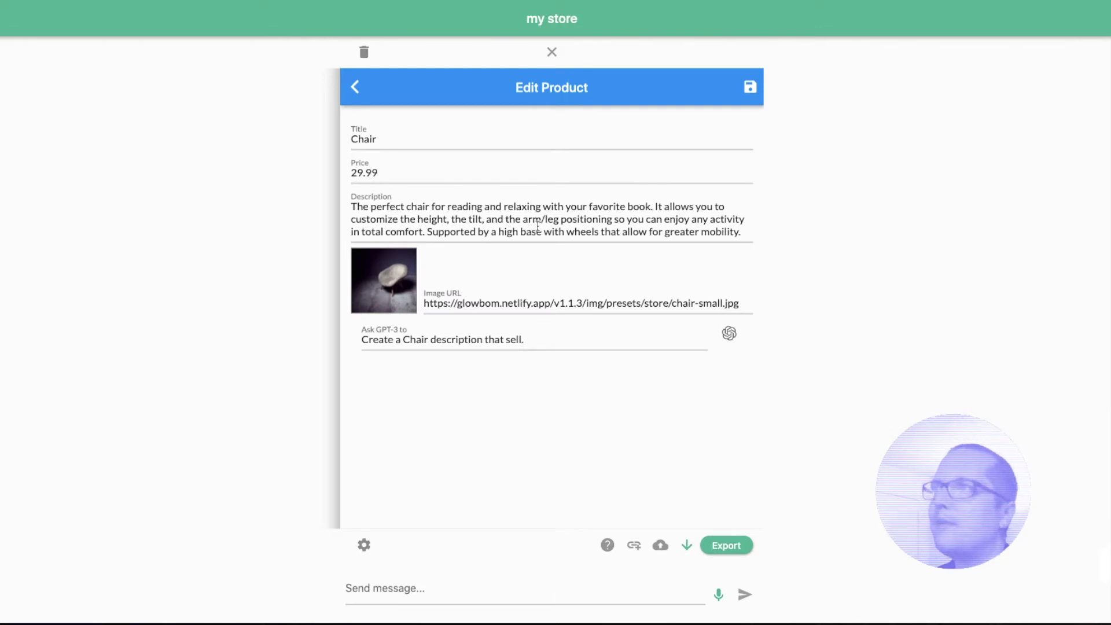
click(748, 92)
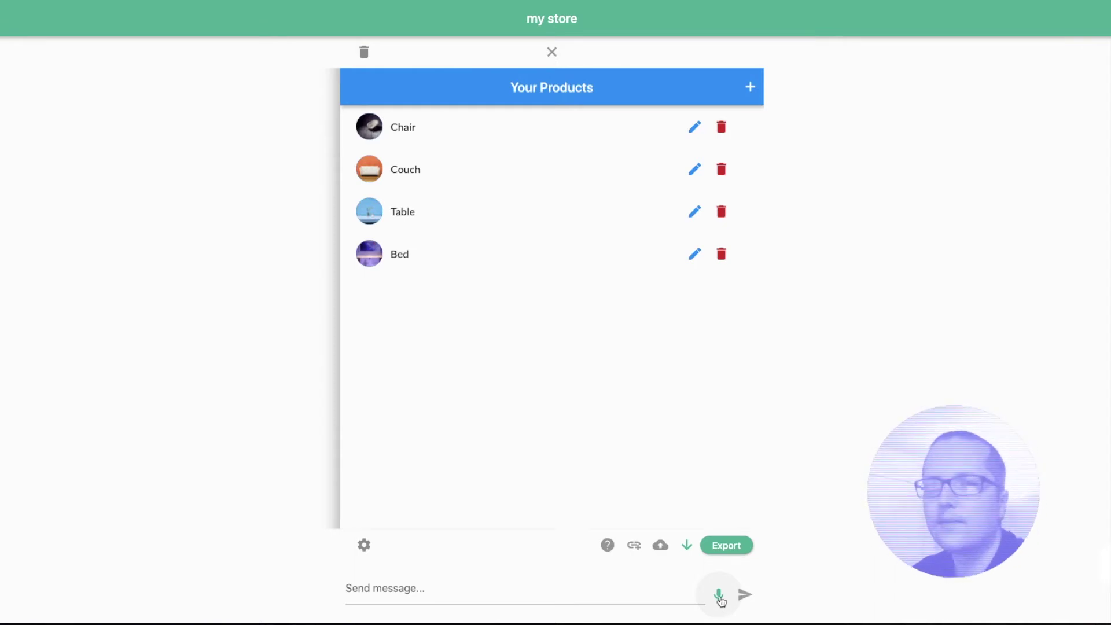
Ask OpenAI by voice to create an iMac description that sells and add it to the store as a new product
click(721, 600)
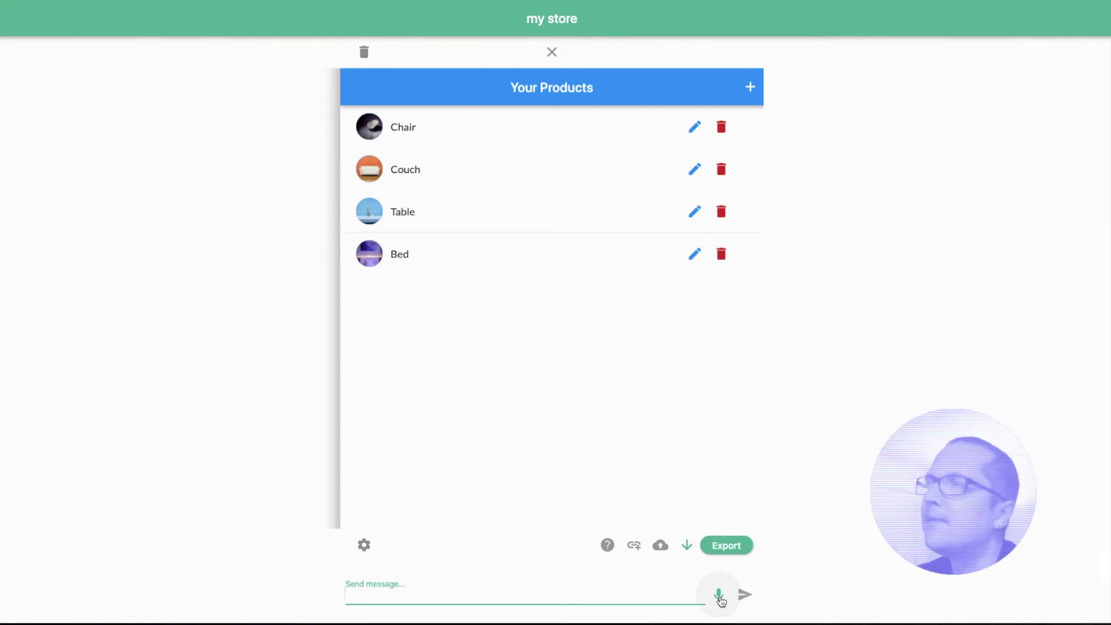
click(545, 57)
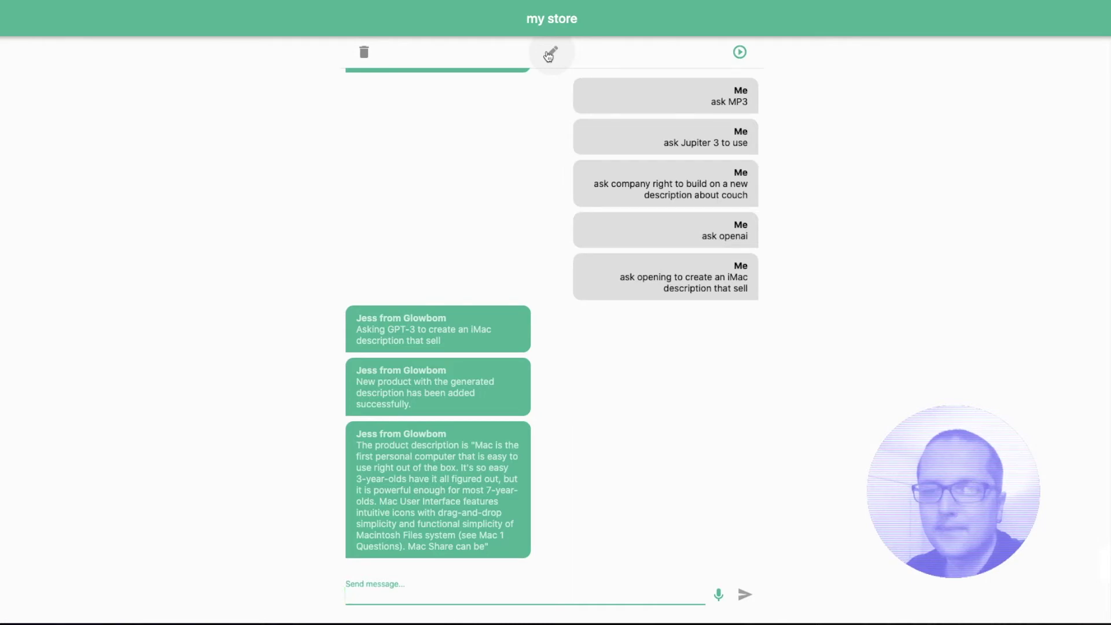
click(549, 55)
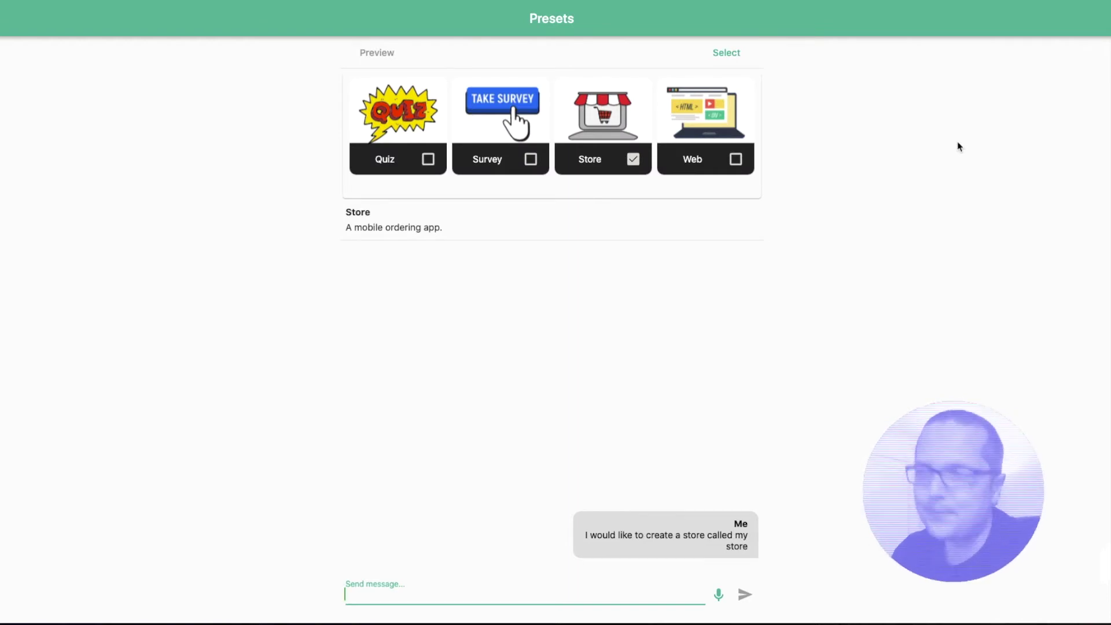
Create a web project called "my website" by voice and open its page editor
click(719, 595)
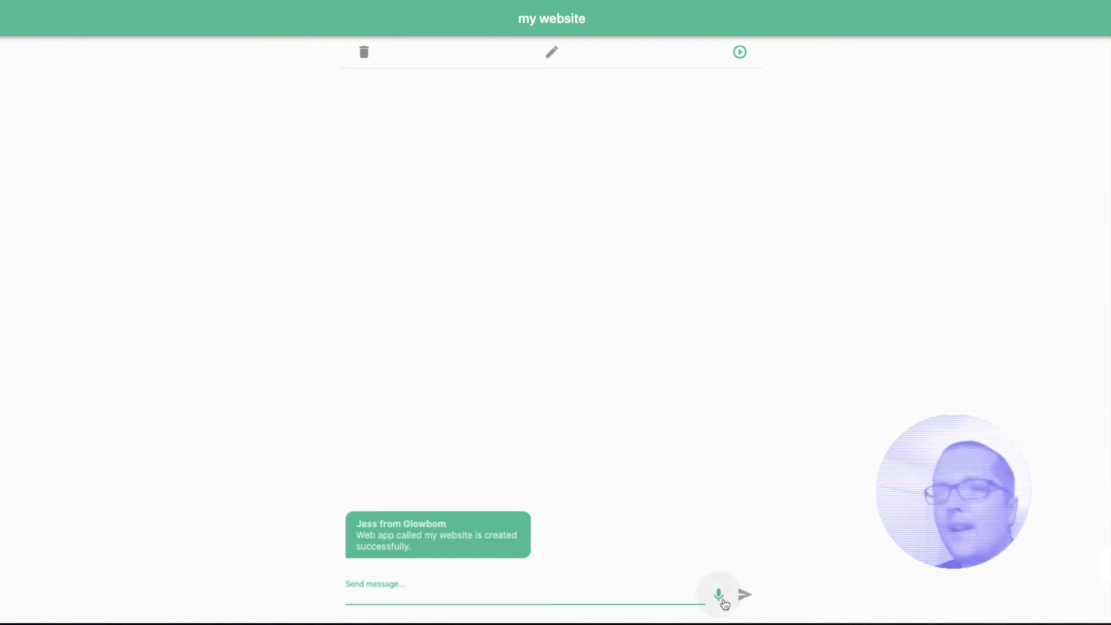
click(723, 602)
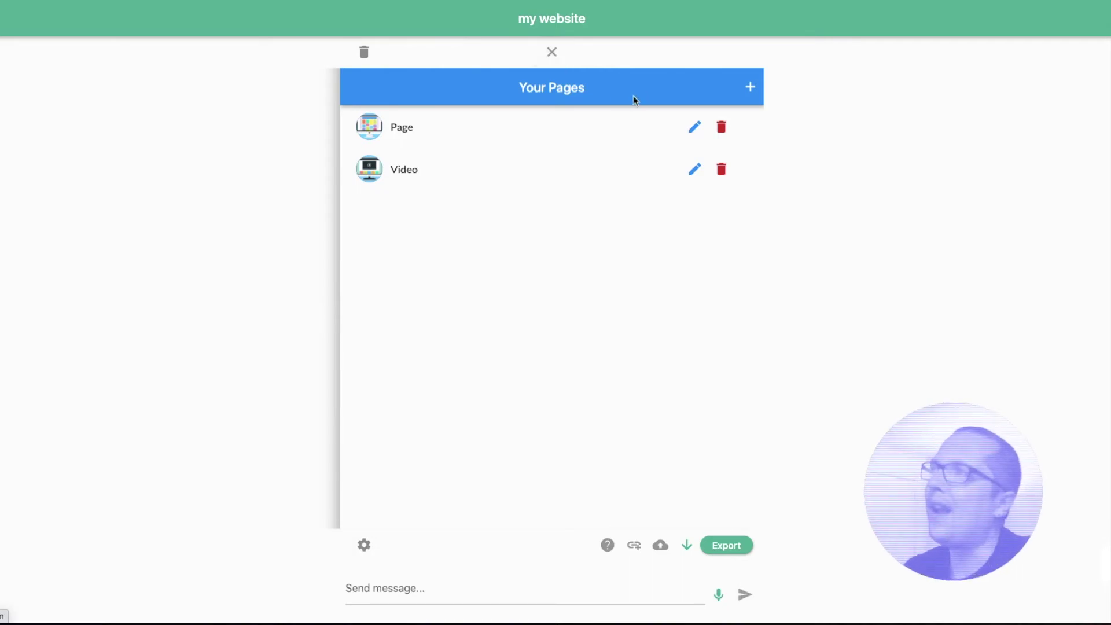
Examine the title, thumbnail and link settings of the Page entry, and close the editor
click(695, 127)
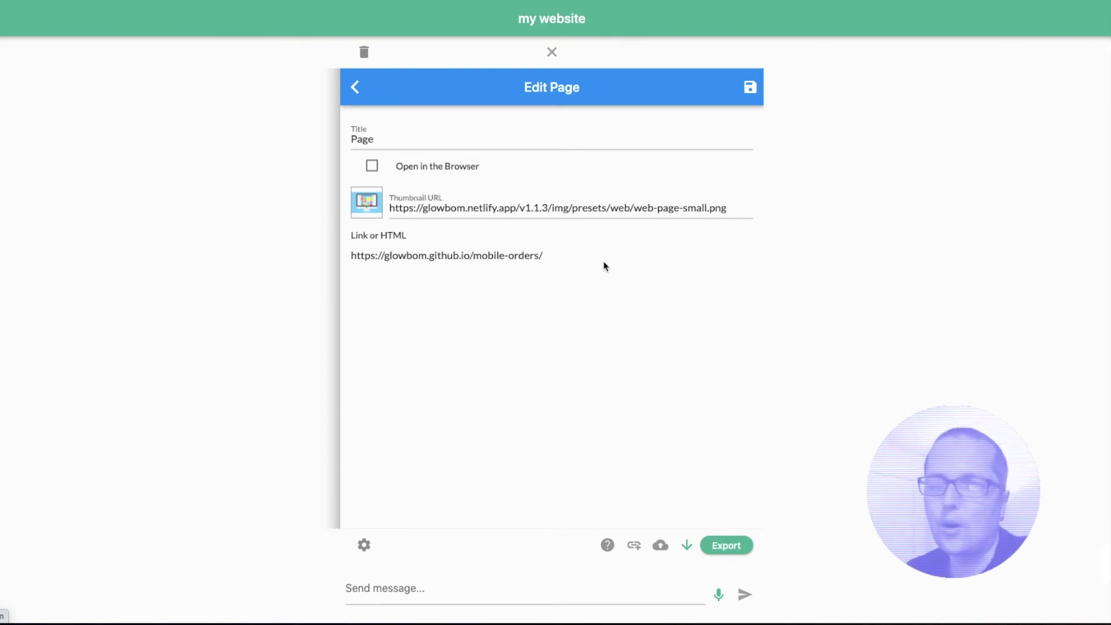
click(355, 87)
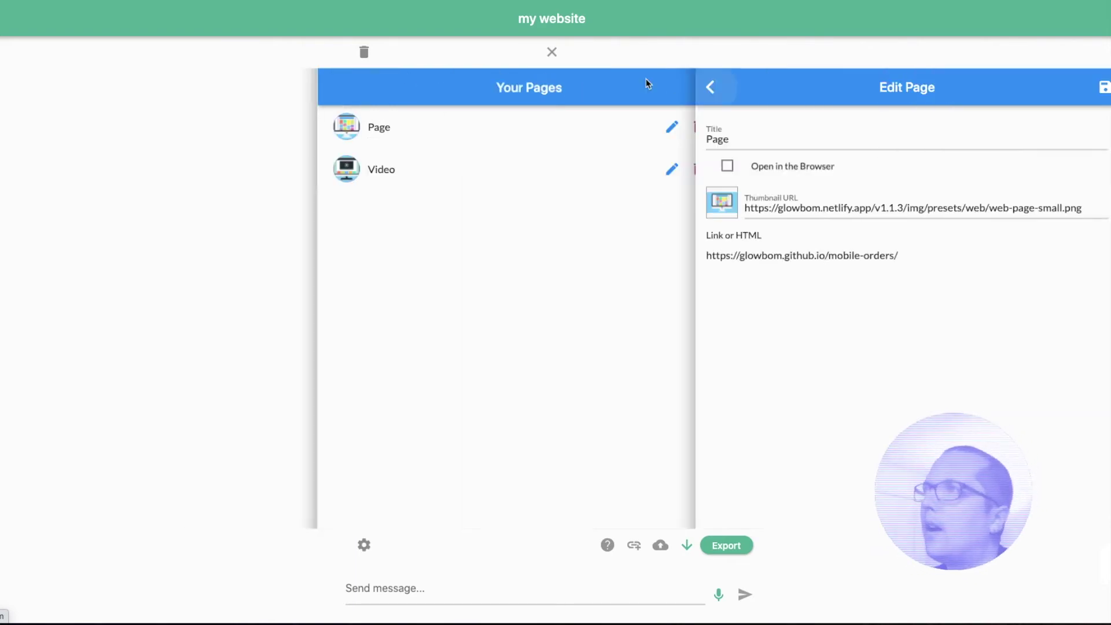
click(549, 53)
Preview the website and look through the content of its Page entry
click(732, 50)
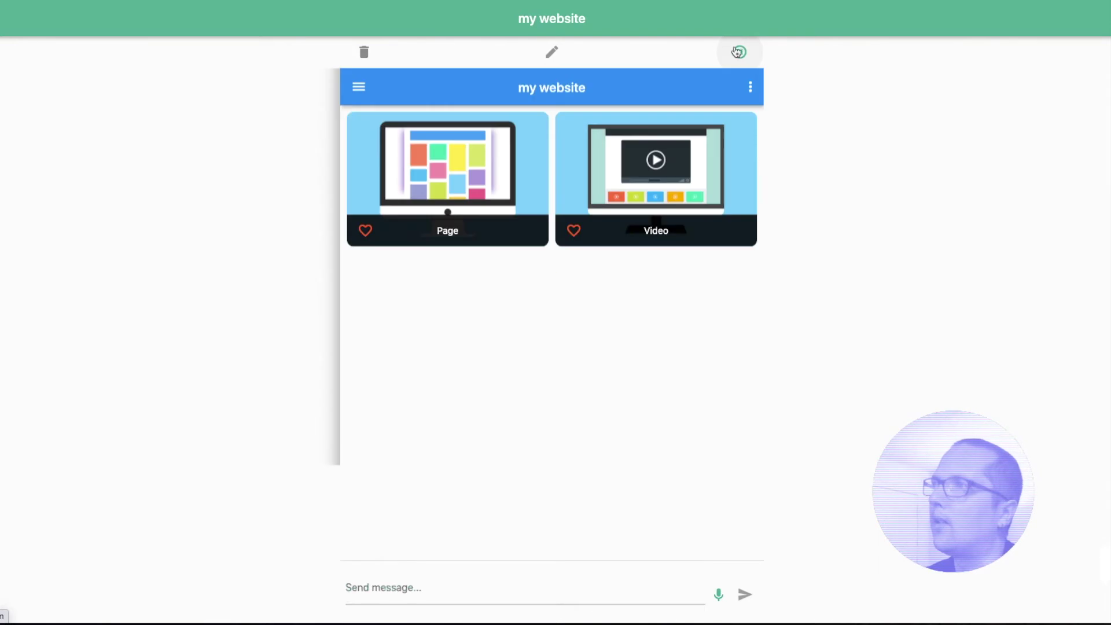
click(489, 145)
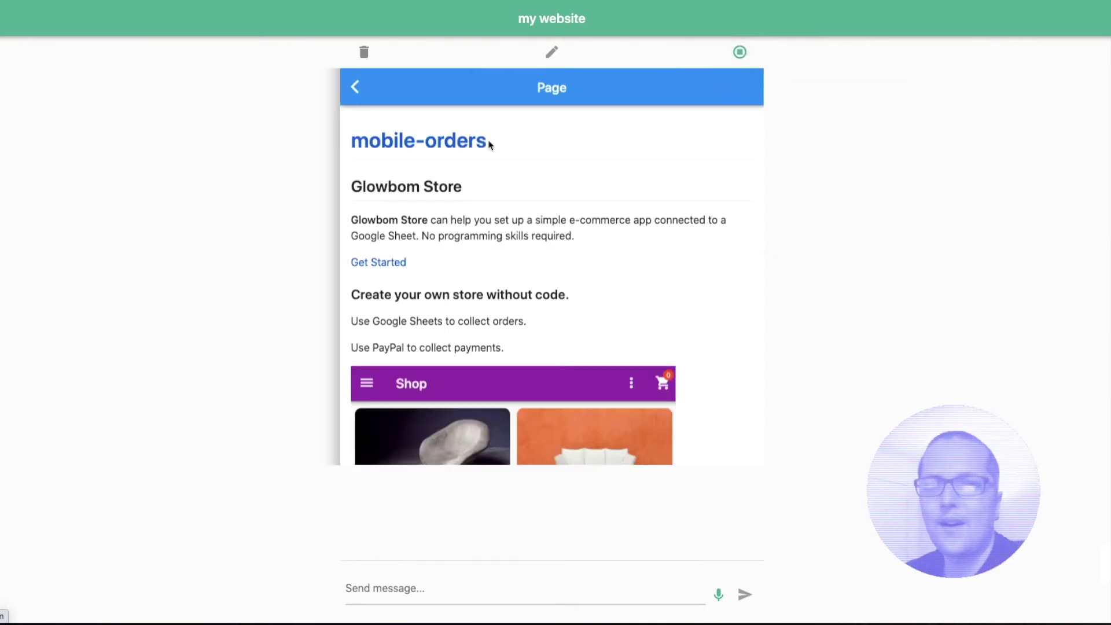
scroll(507, 178, down, 9)
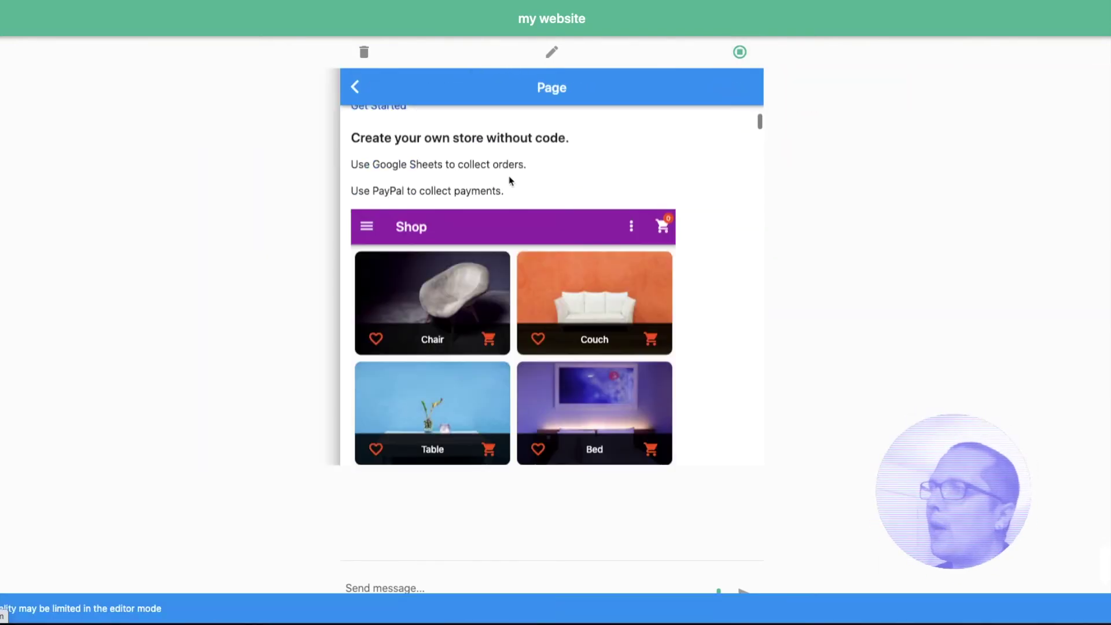
scroll(509, 179, up, 9)
scroll(510, 181, down, 9)
scroll(510, 181, down, 2)
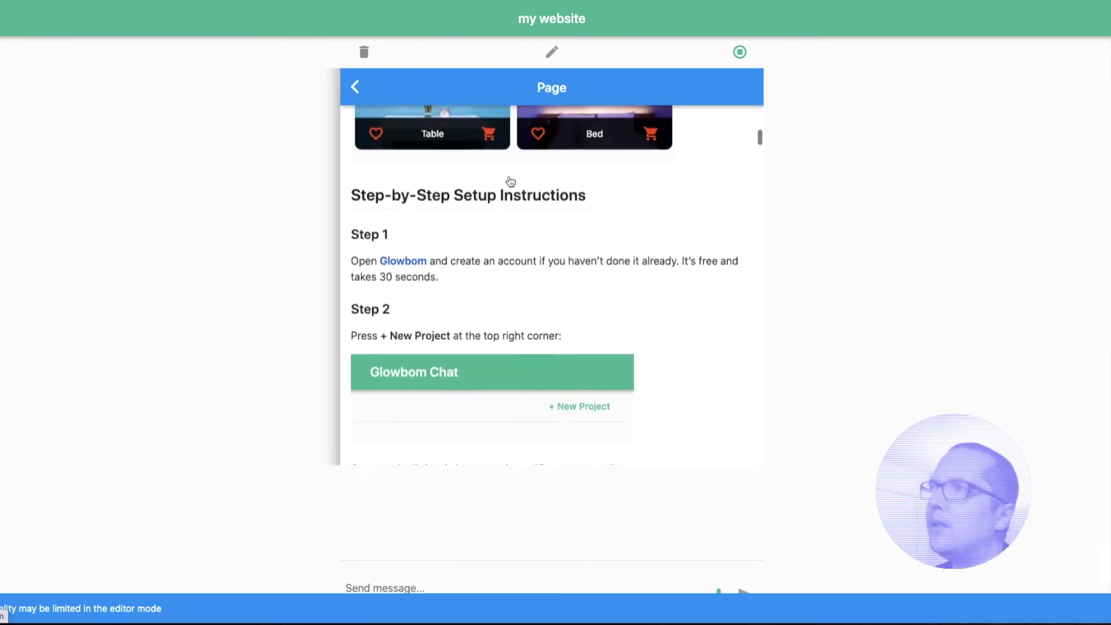
scroll(511, 181, up, 11)
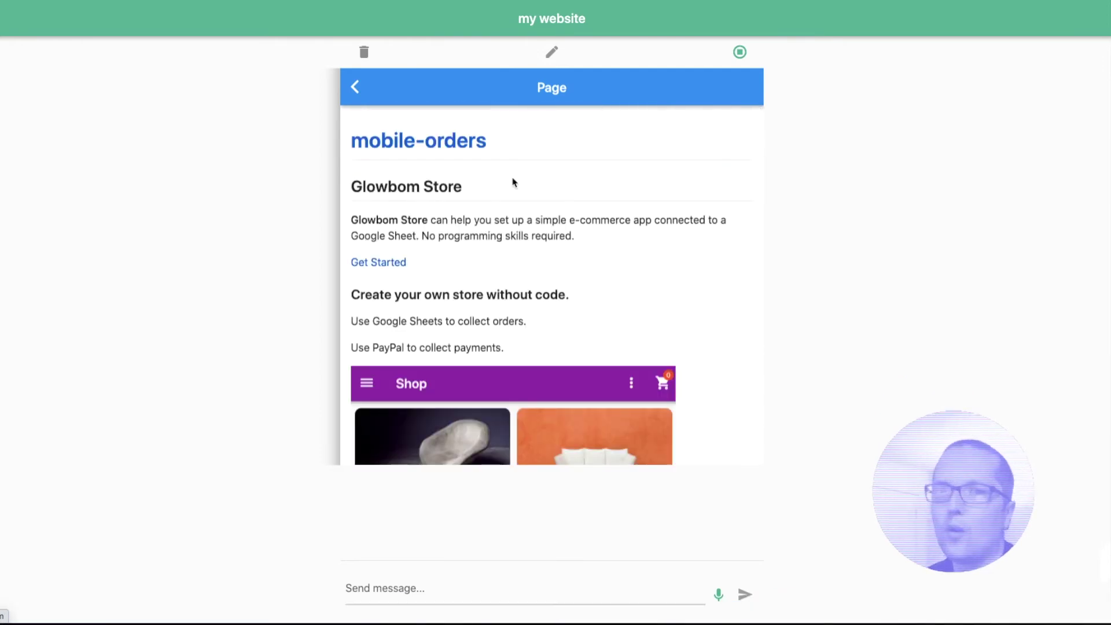
click(355, 86)
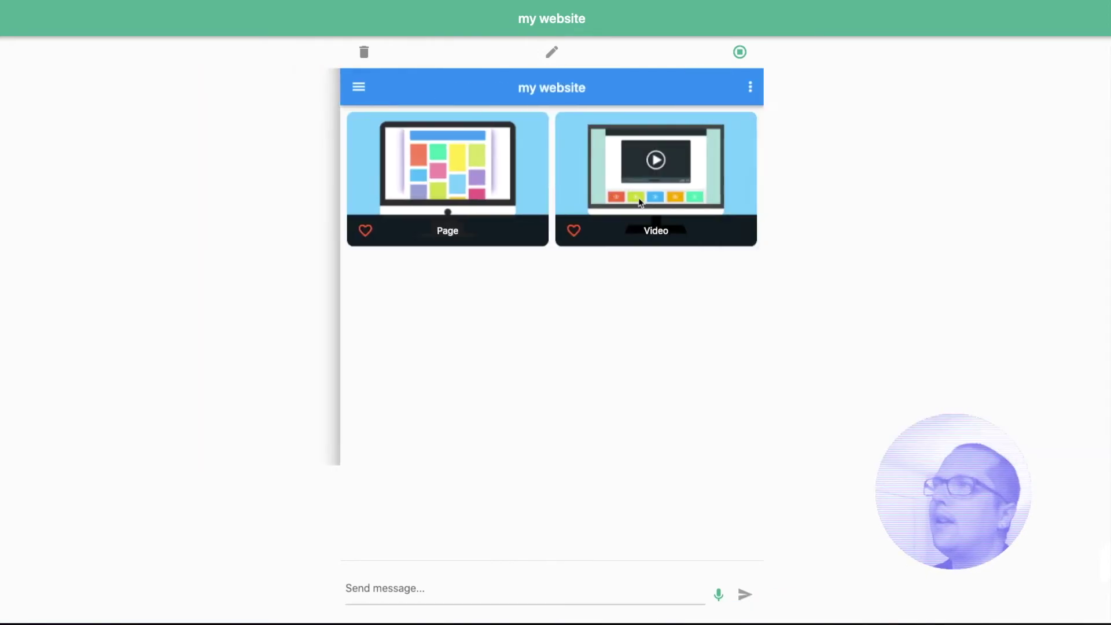
View the Video page in the website preview and return to the page overview
click(648, 188)
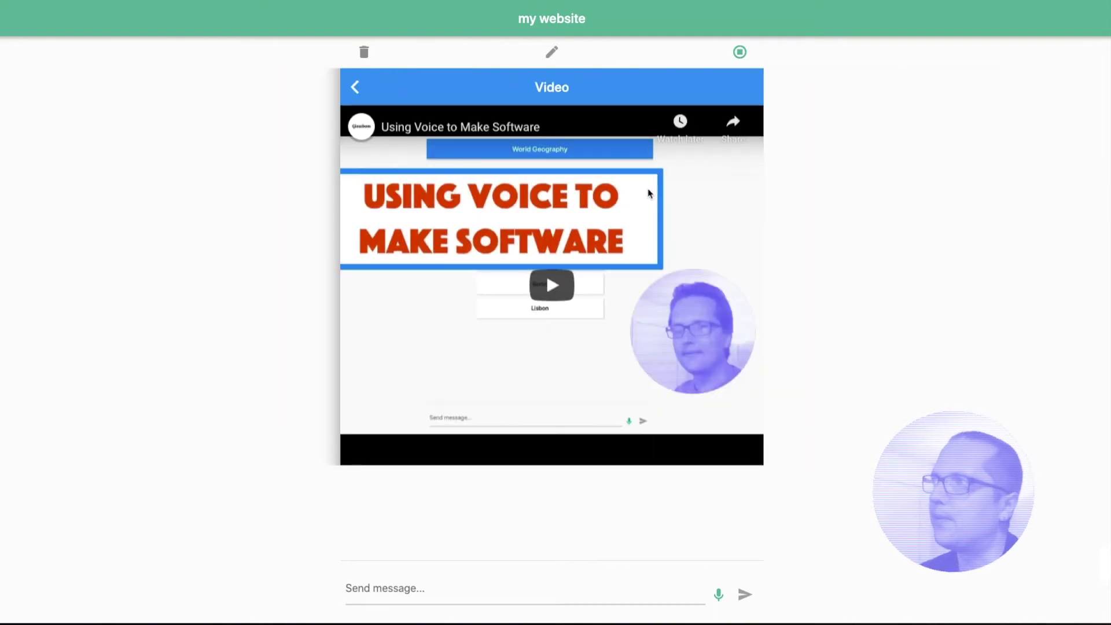
click(356, 88)
click(357, 88)
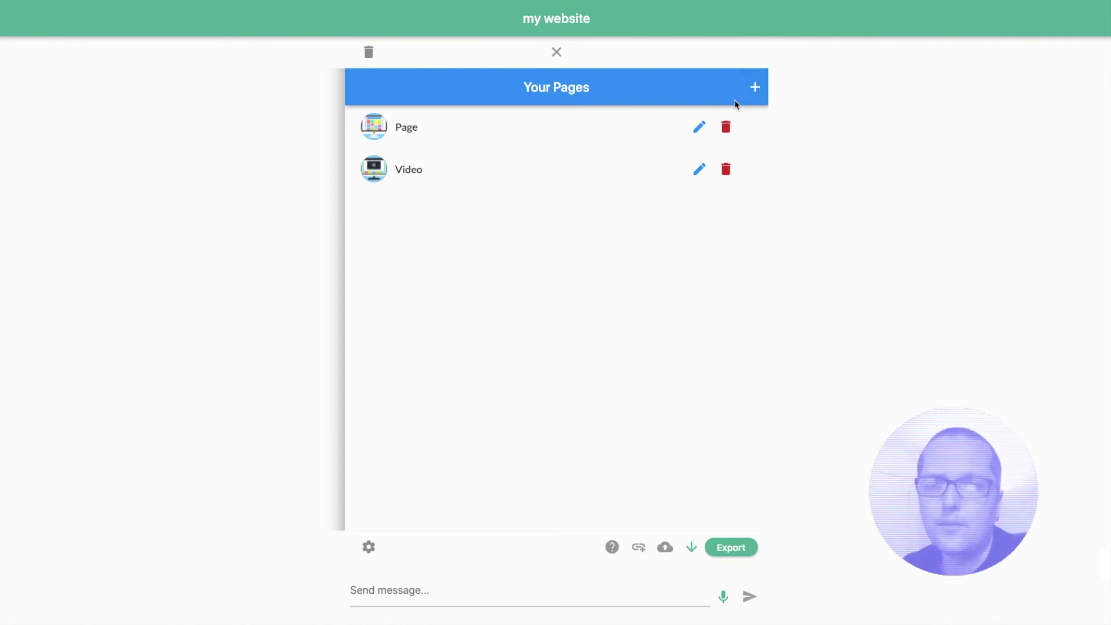
Ask OpenAI by voice to create a new button that looks like a lemon, and view the added page in the website preview
click(557, 55)
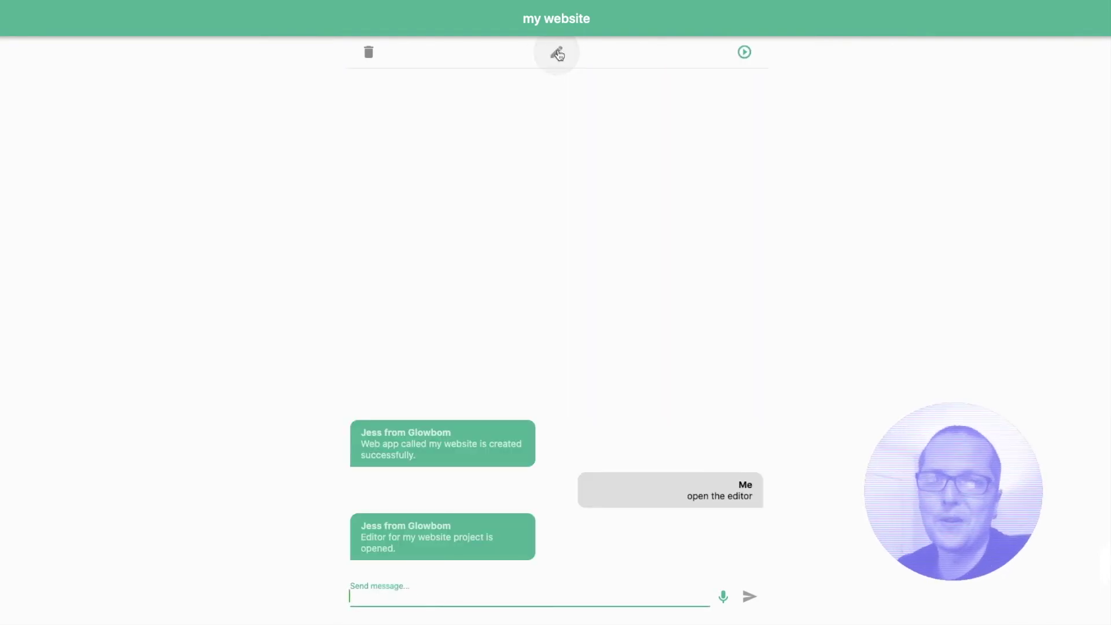
click(723, 605)
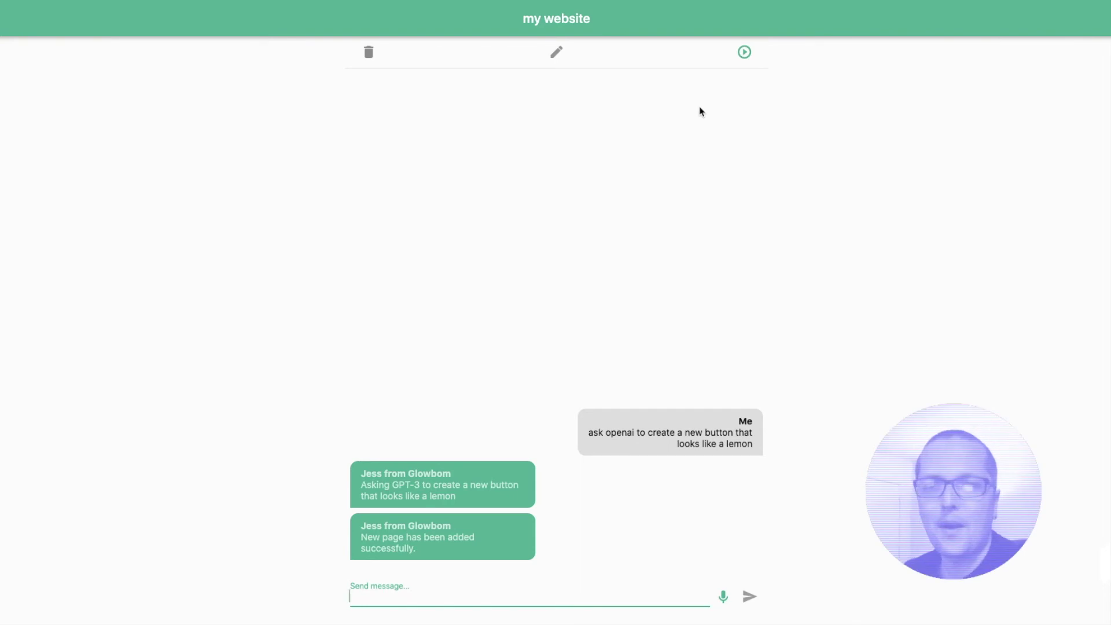
click(747, 54)
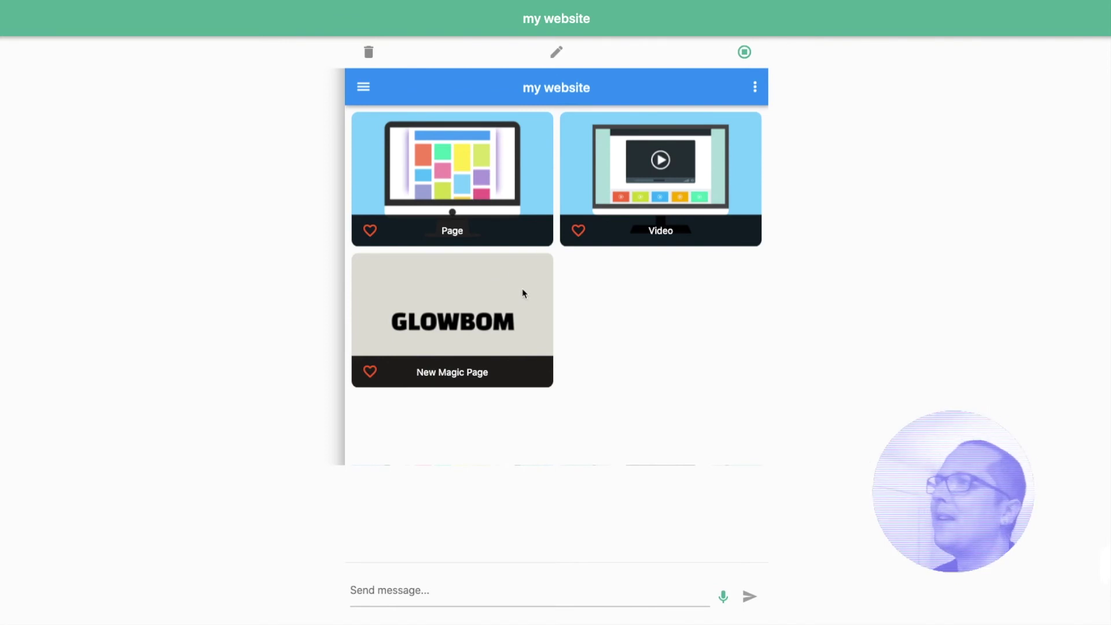
click(506, 291)
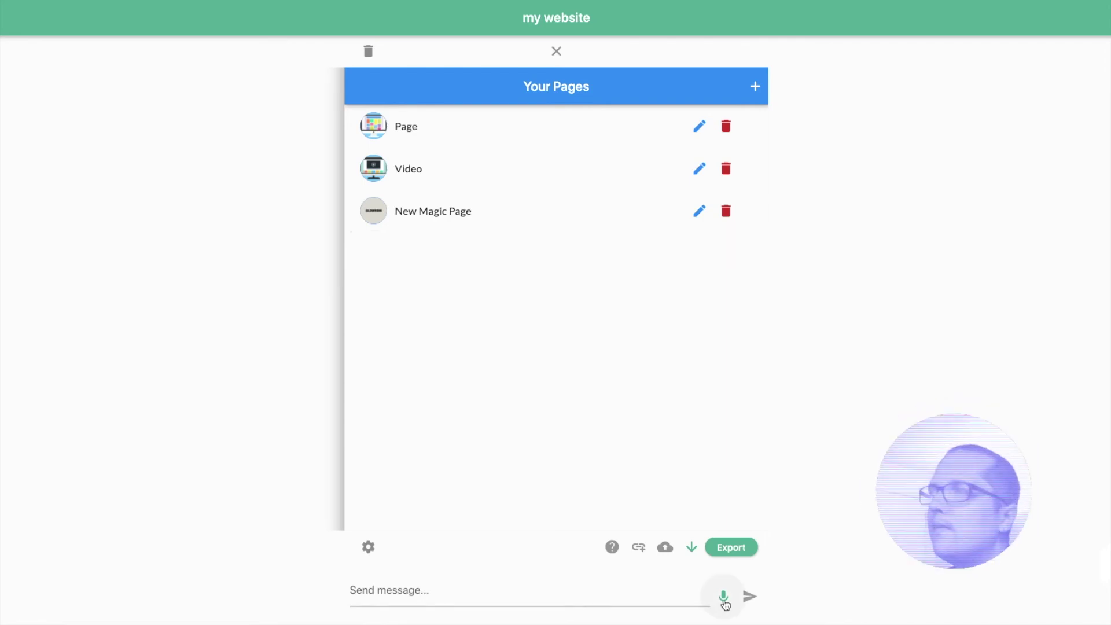
Create a quiz called "electric vehicles" by voice and ask OpenAI to come up with a new question about electric vehicles
click(724, 599)
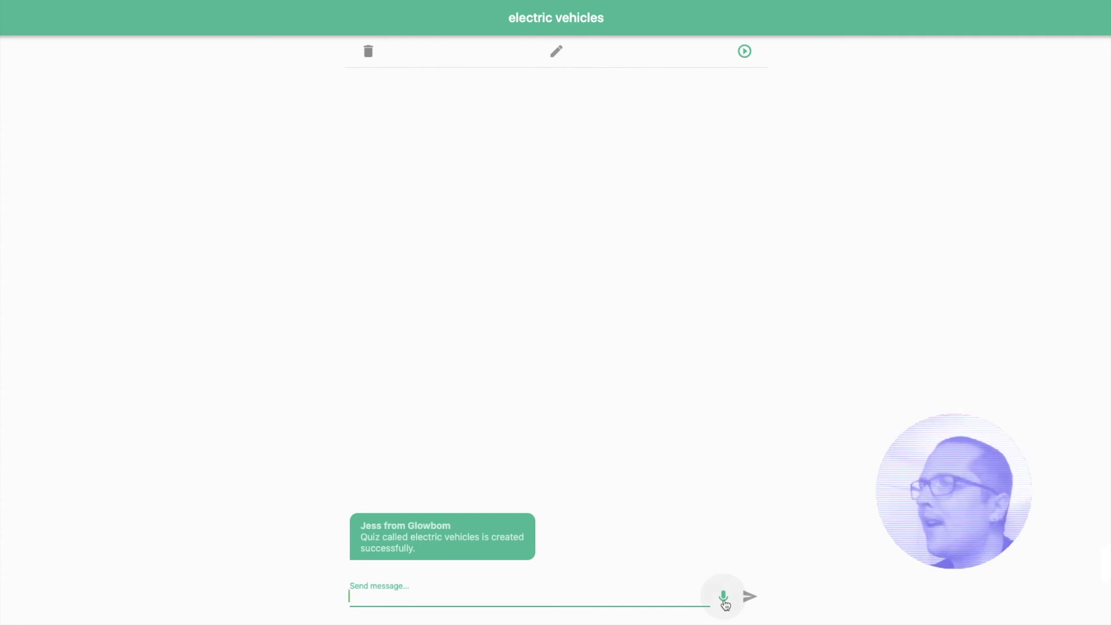
click(724, 599)
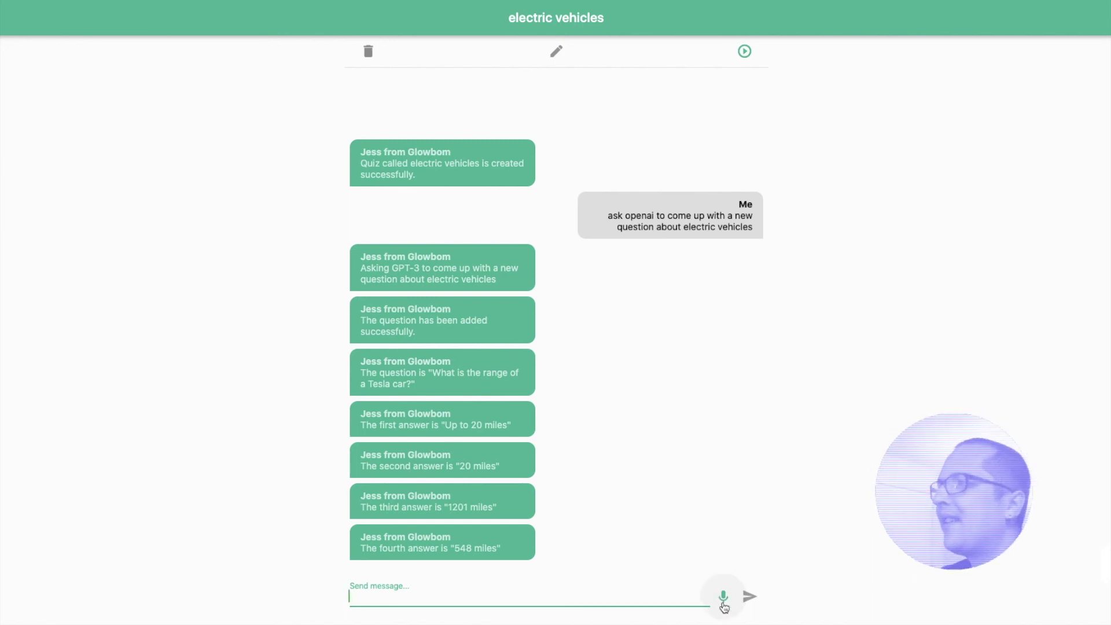
click(724, 605)
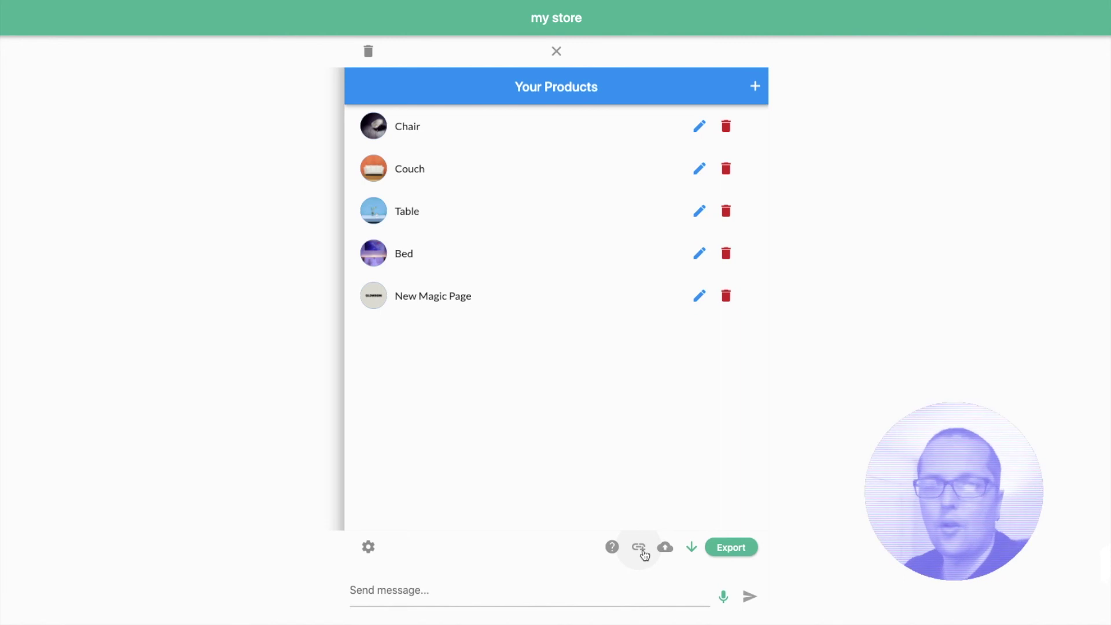
Show the OpenAI settings of the "my store" project with the API key, engine and response length
click(641, 554)
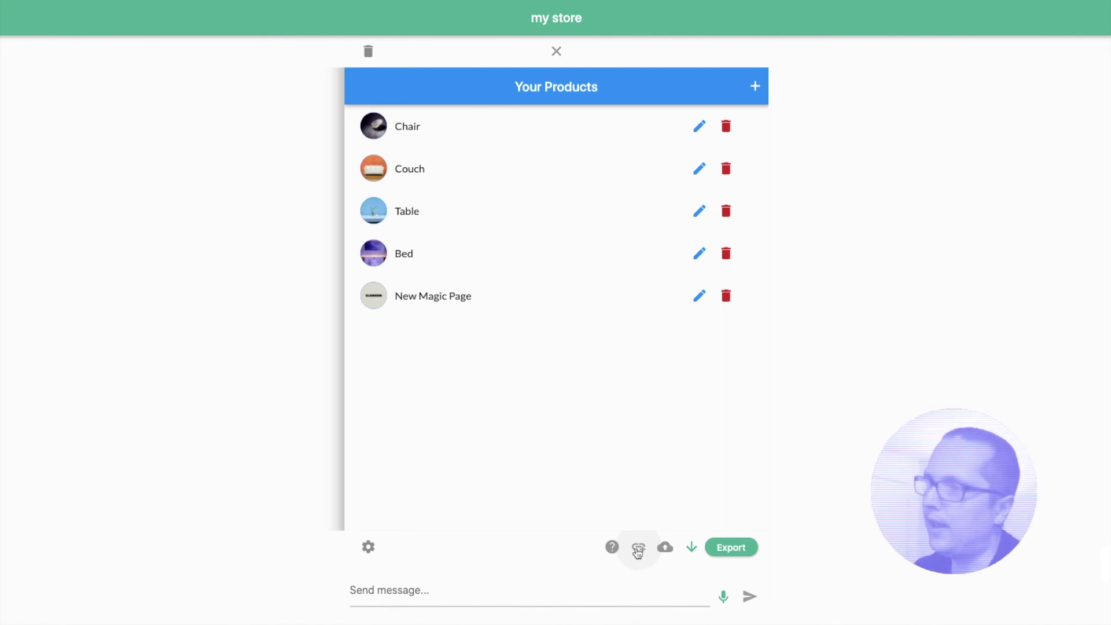
click(638, 551)
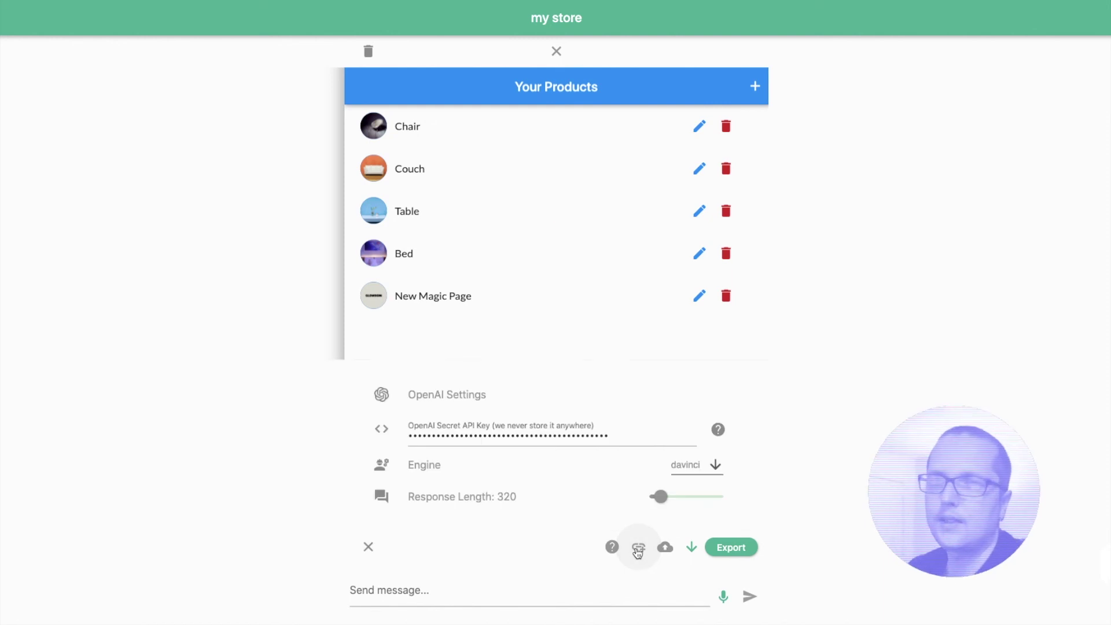